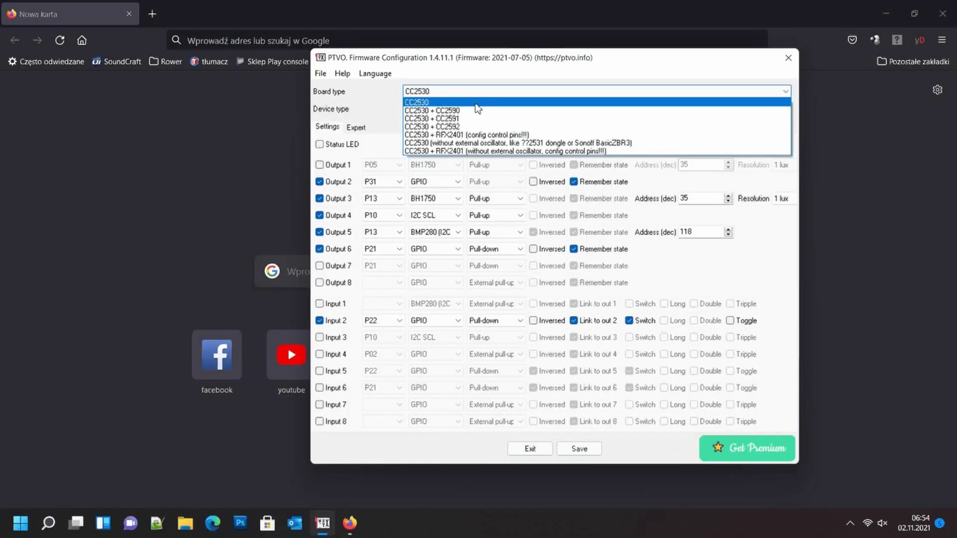
Set the board type to CC2530 and the device type to Router
click(475, 103)
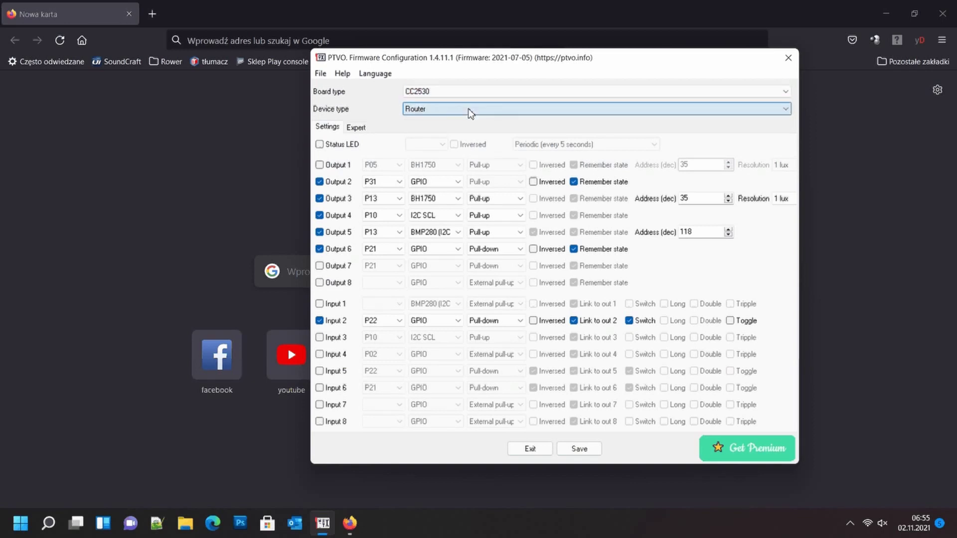
click(470, 113)
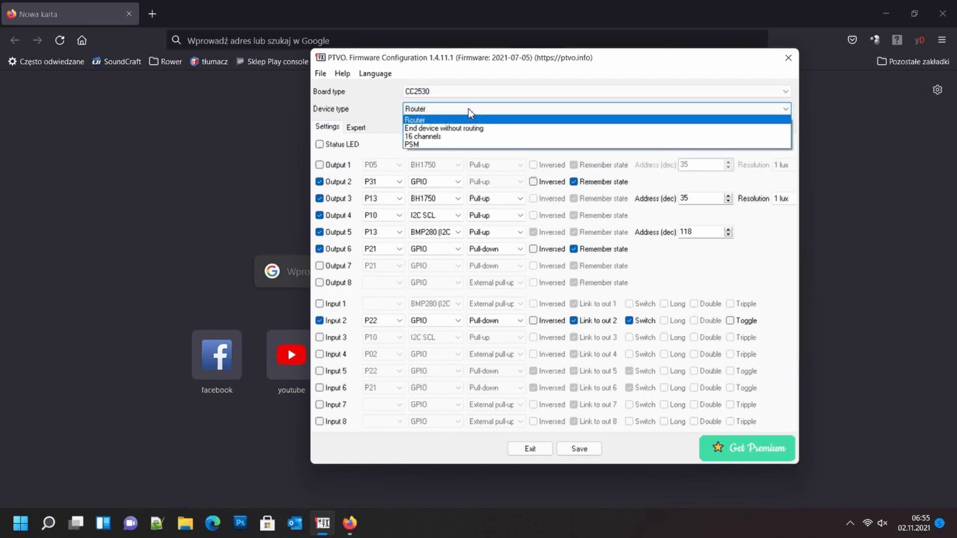
click(468, 121)
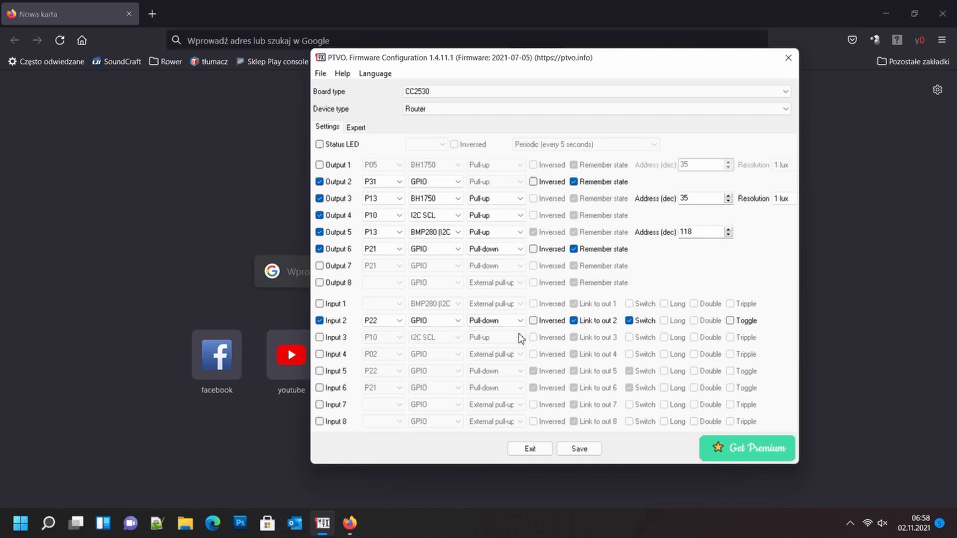
Review the expert options for the manufacturer name and the Model ID pako.korytarz
click(356, 128)
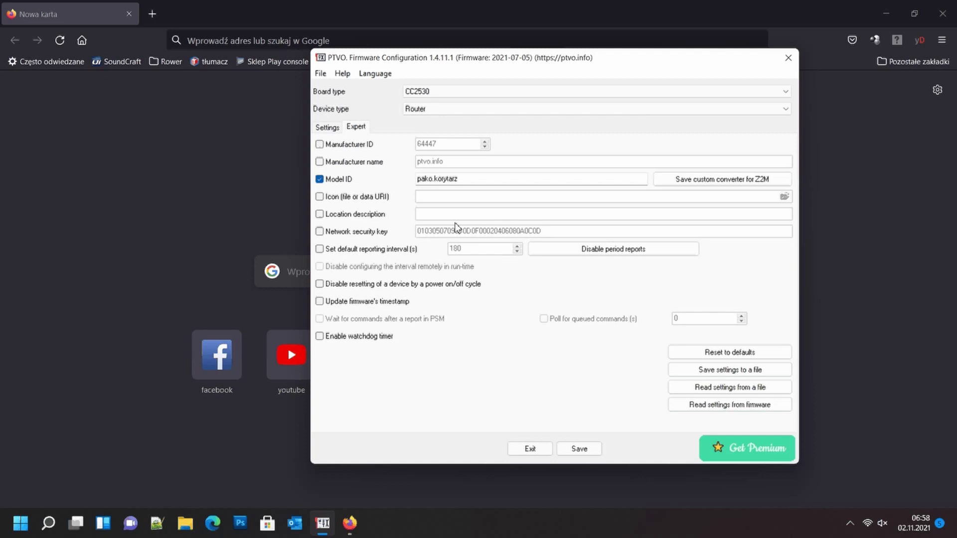
click(329, 128)
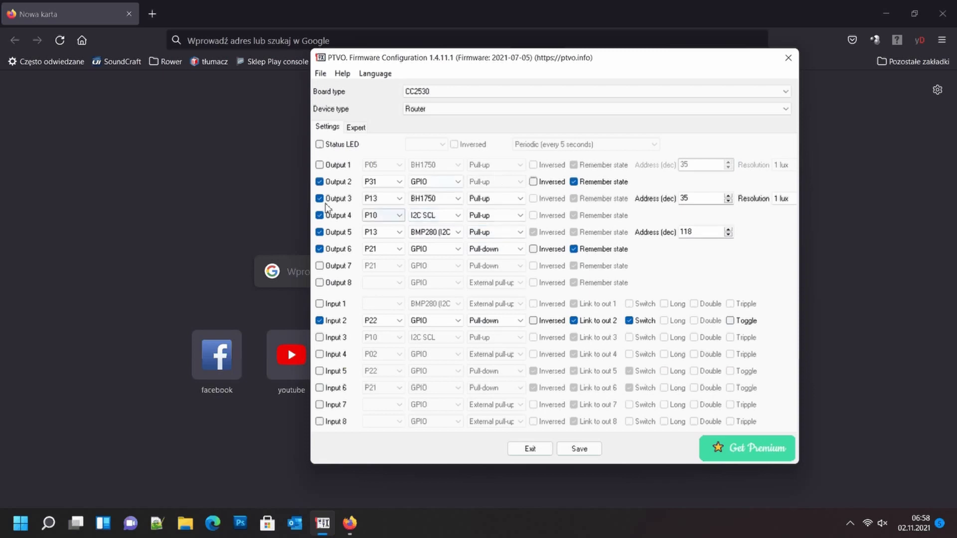
click(361, 127)
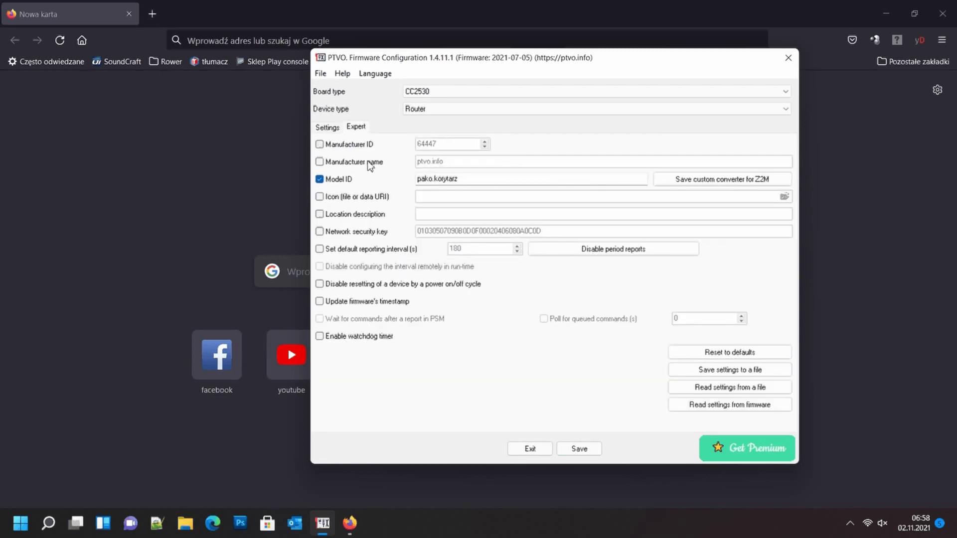
click(320, 179)
click(319, 162)
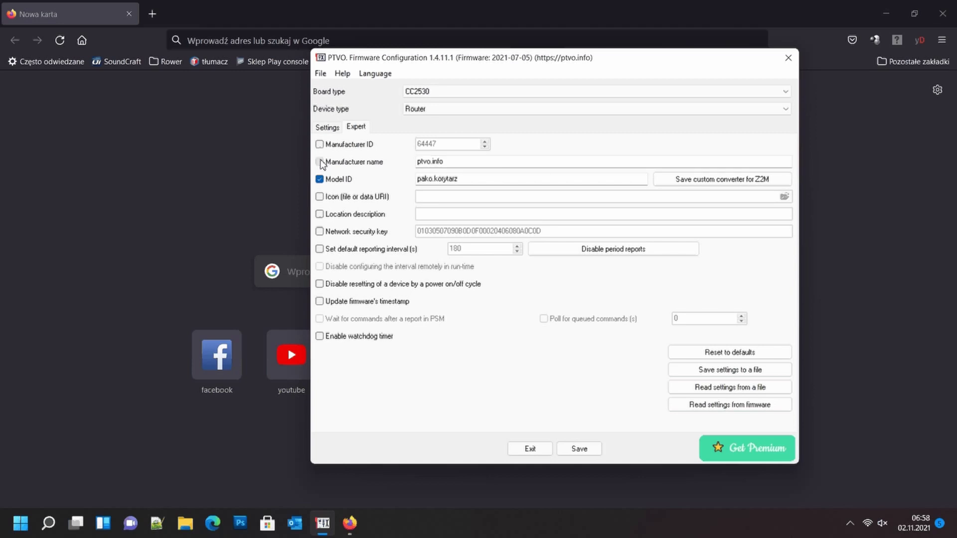
click(320, 162)
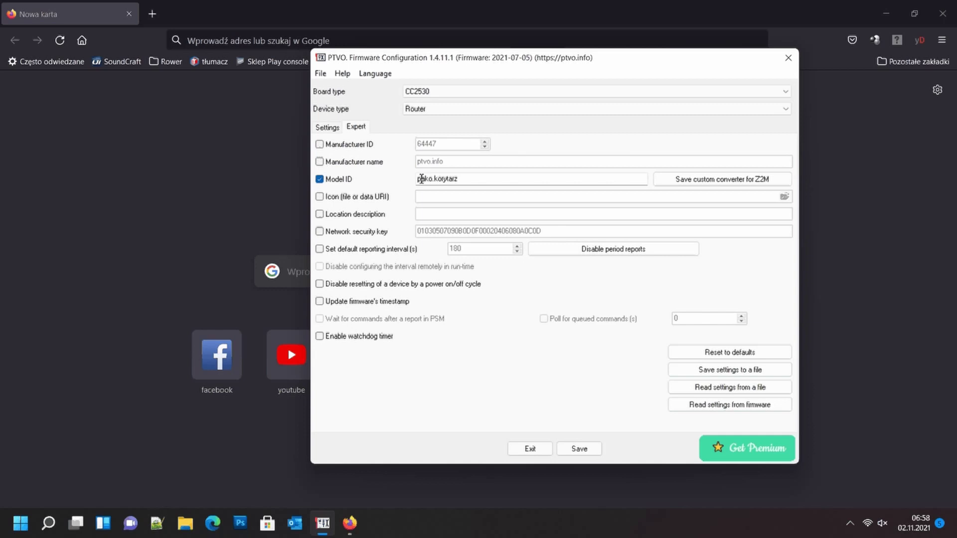
click(467, 179)
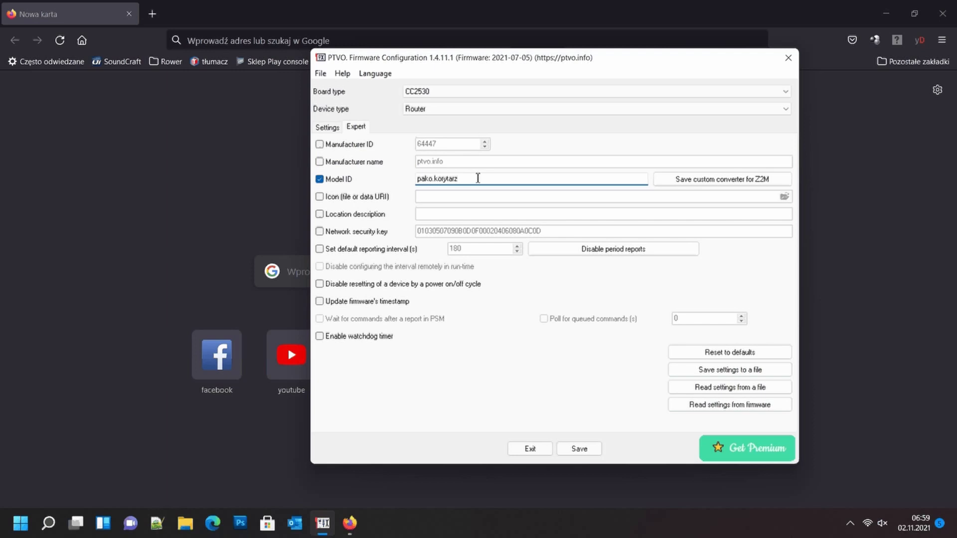
Save the custom Z2M converter over the existing pako_korytarz.js in the CCFlash folder
click(684, 181)
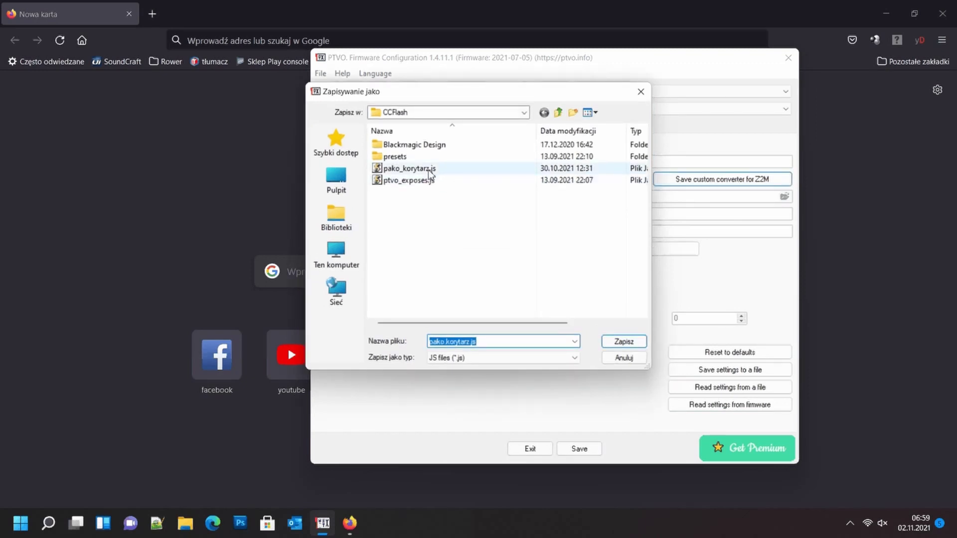
click(430, 171)
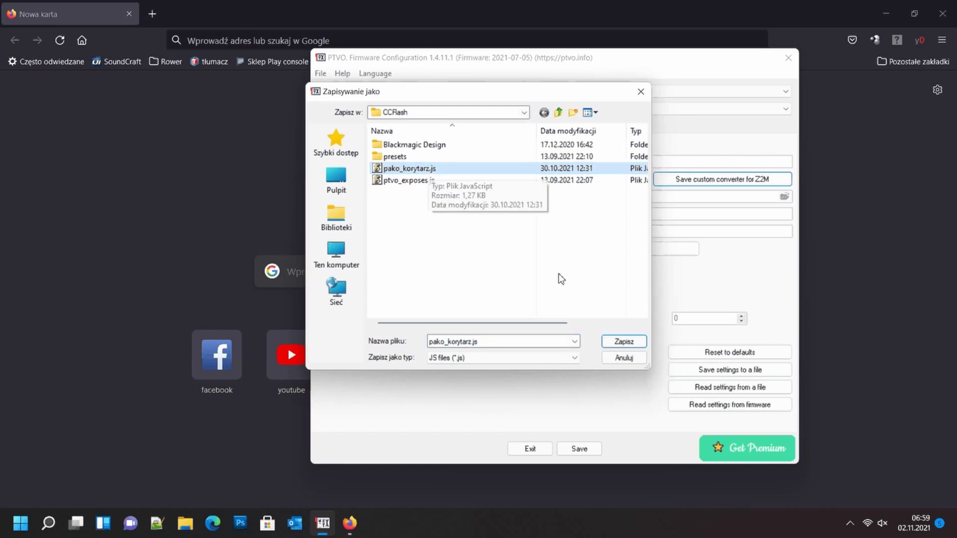
click(624, 341)
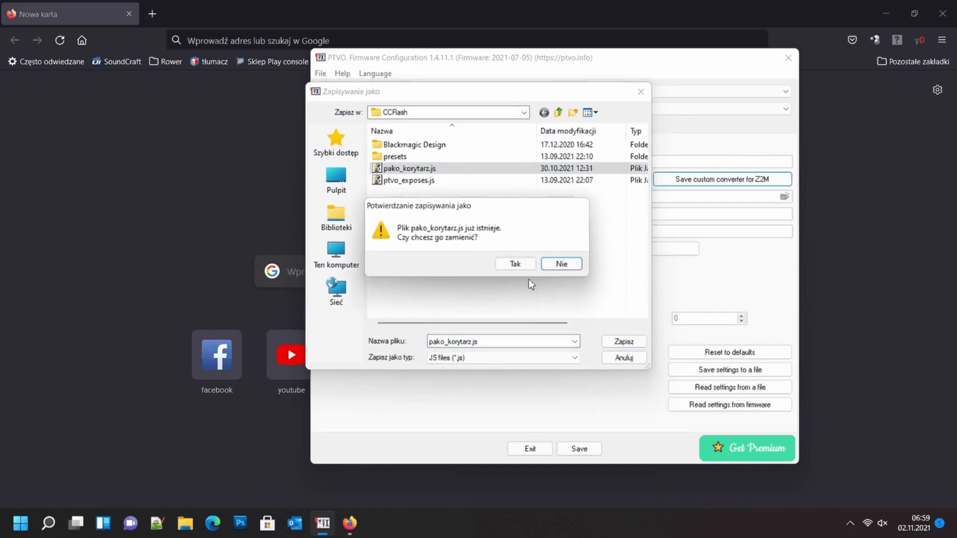
click(514, 264)
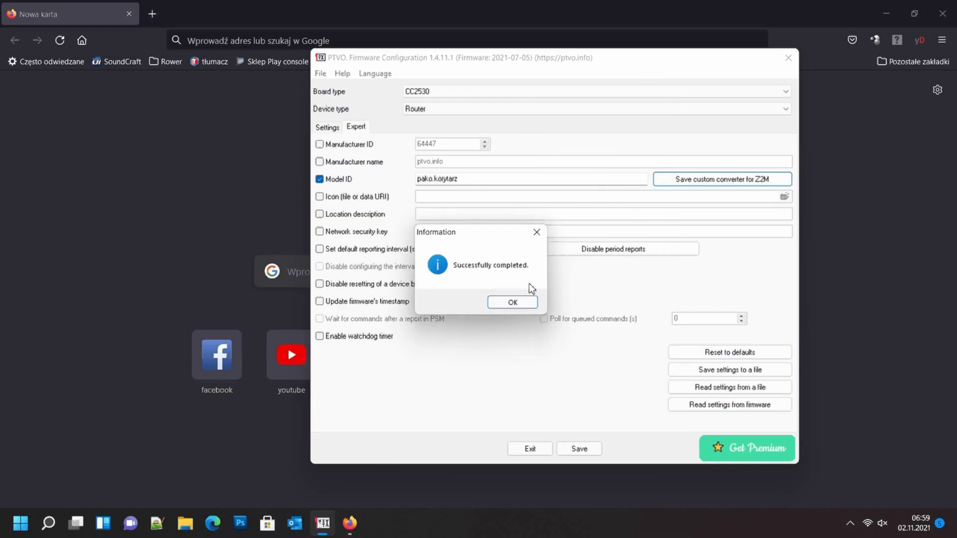
click(513, 302)
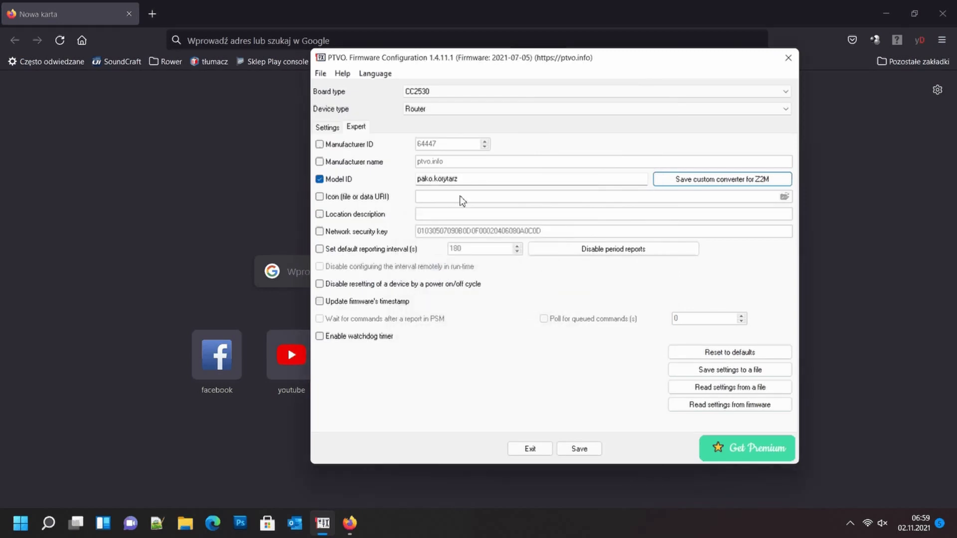
Save the configured firmware over the existing korytarz.hex in the CCFlash folder
click(319, 130)
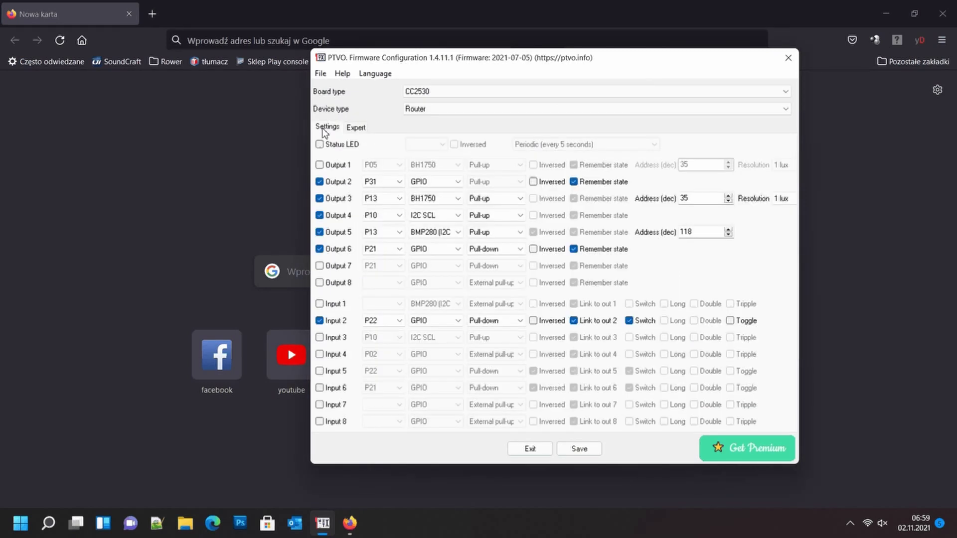
click(580, 449)
click(459, 287)
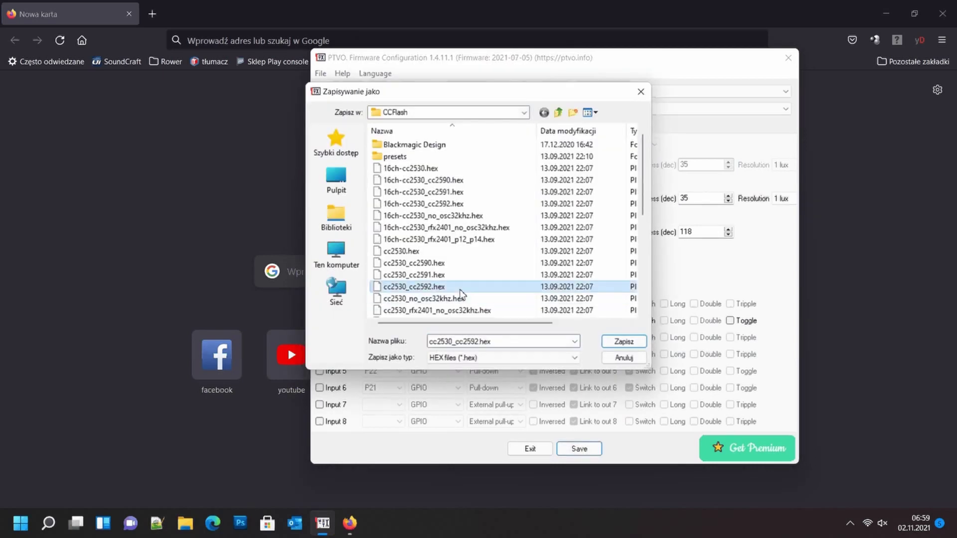
key(k)
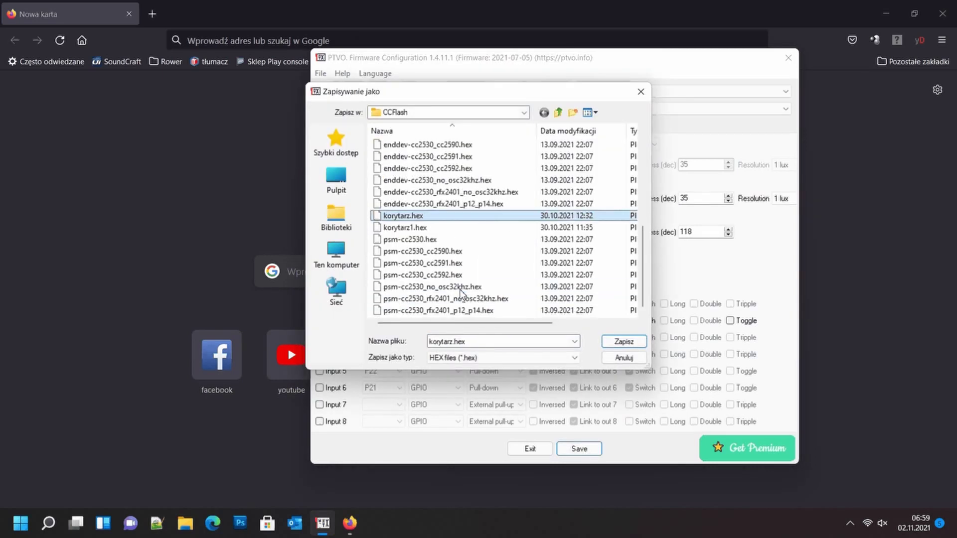
click(624, 343)
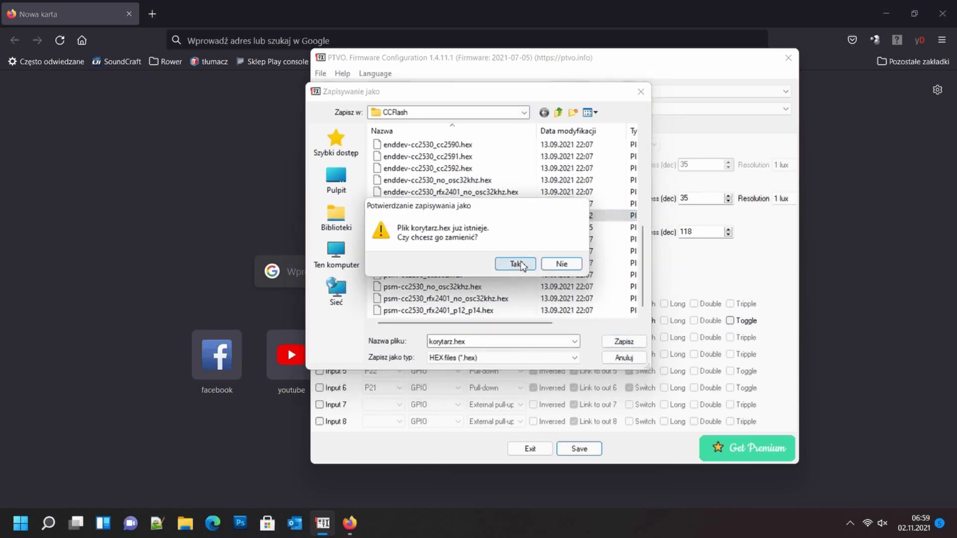
click(516, 264)
click(519, 299)
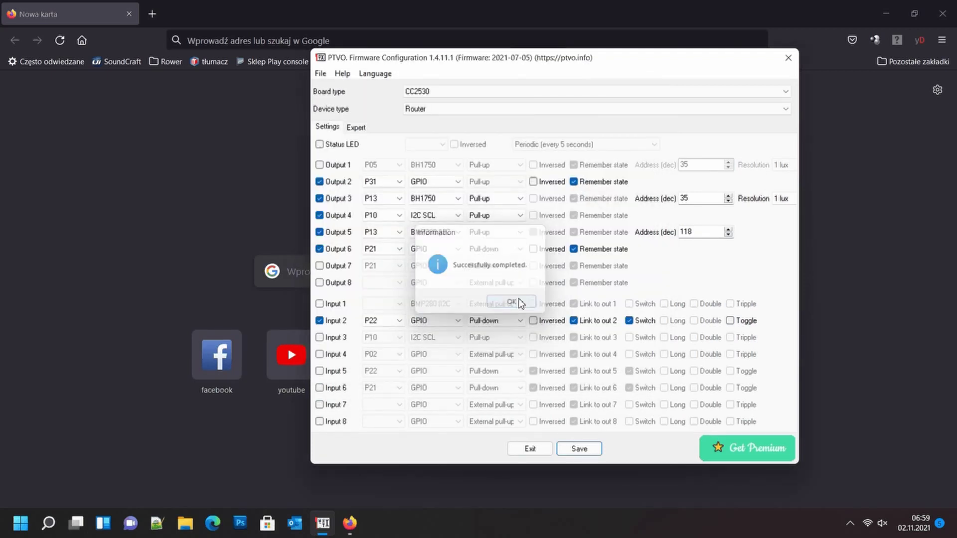
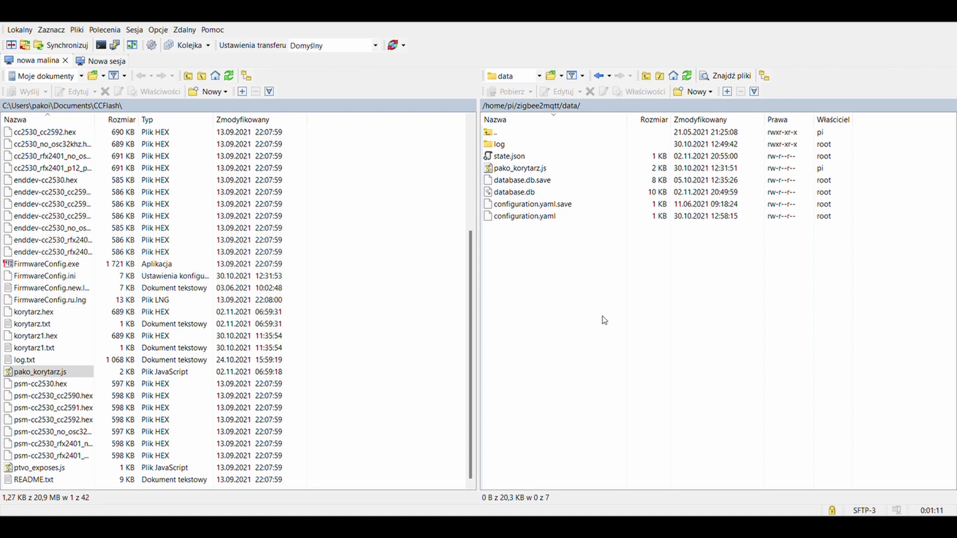
Switch to WinSCP and locate pako_korytarz.js in the local CCFlash folder and the remote /home/pi/zigbee2mqtt/data folder
key(Tab)
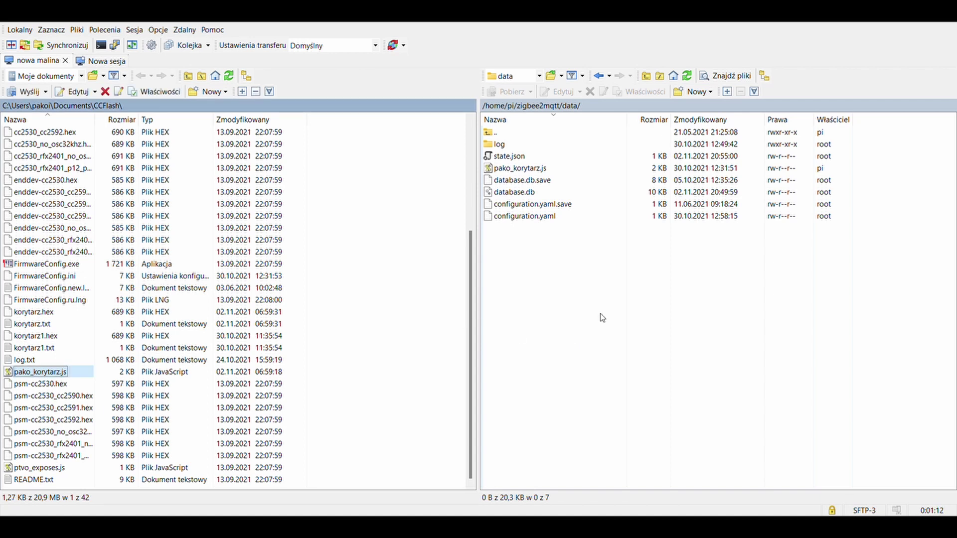
click(533, 172)
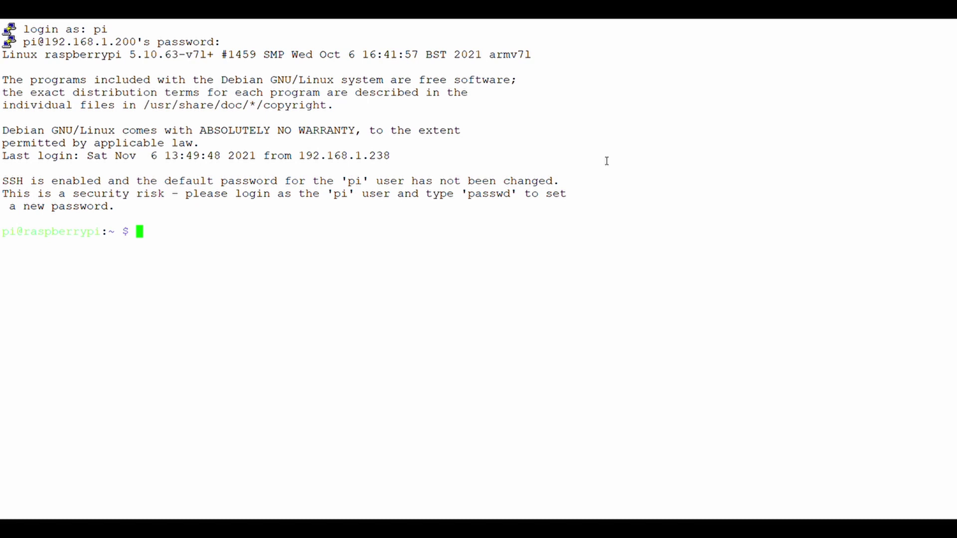
In the Raspberry Pi SSH terminal, change to the zigbee2mqtt/data directory and list its files
text(cd zigbee2mqt)
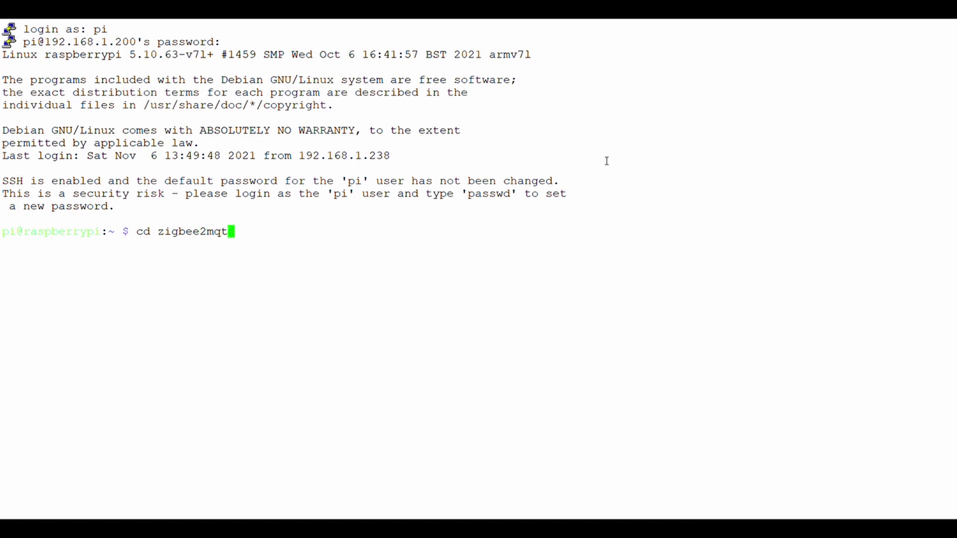
text(t/data)
key(Return)
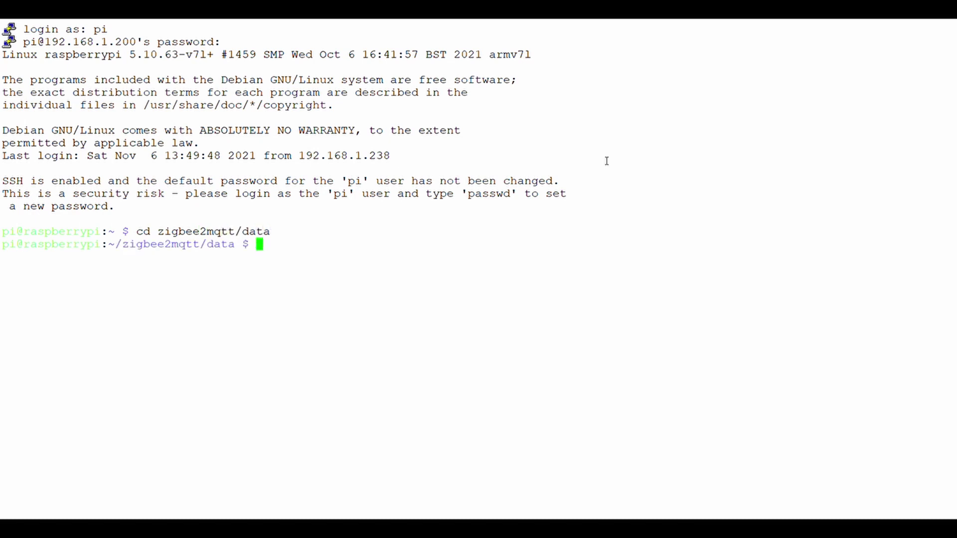
text(ls)
key(Return)
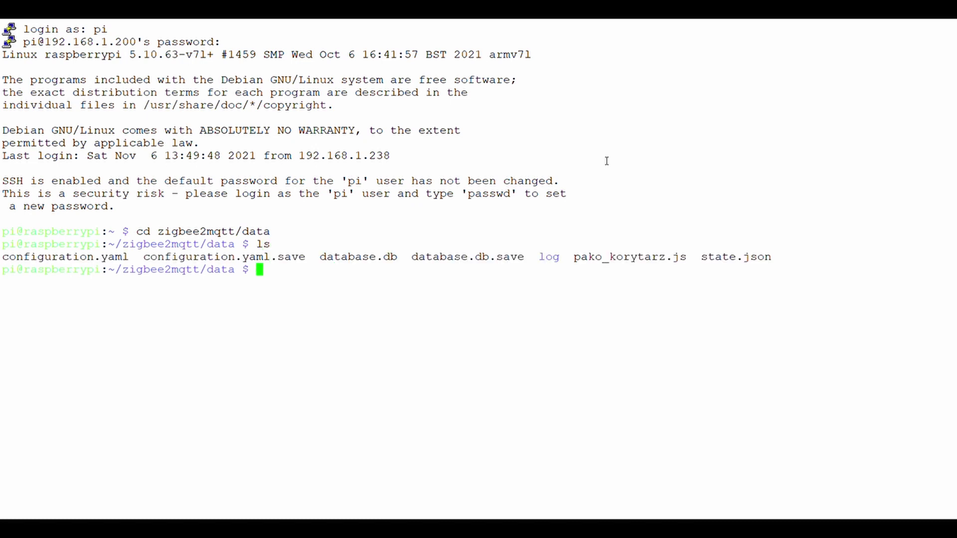
Open configuration.yaml in the nano editor with superuser rights
text(sudo nano co)
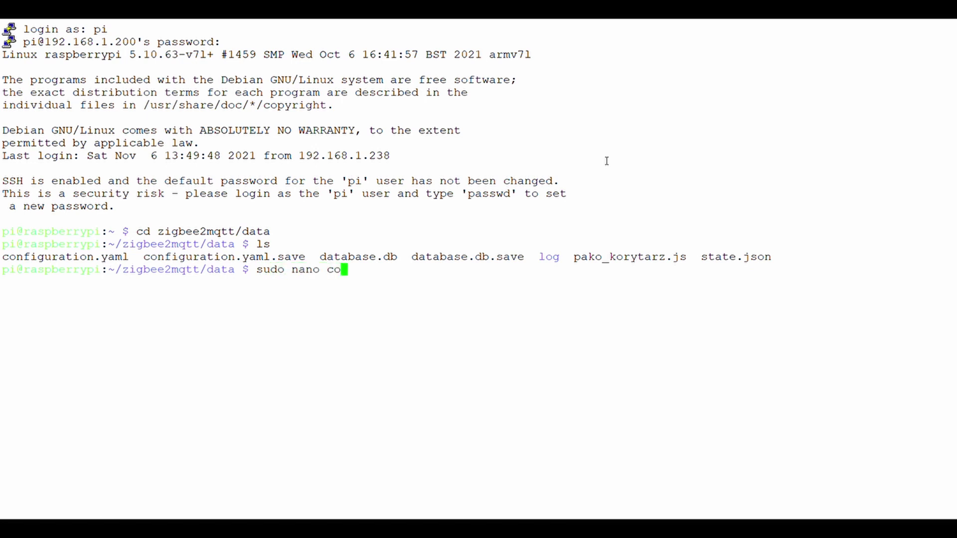
text(nfiguration.)
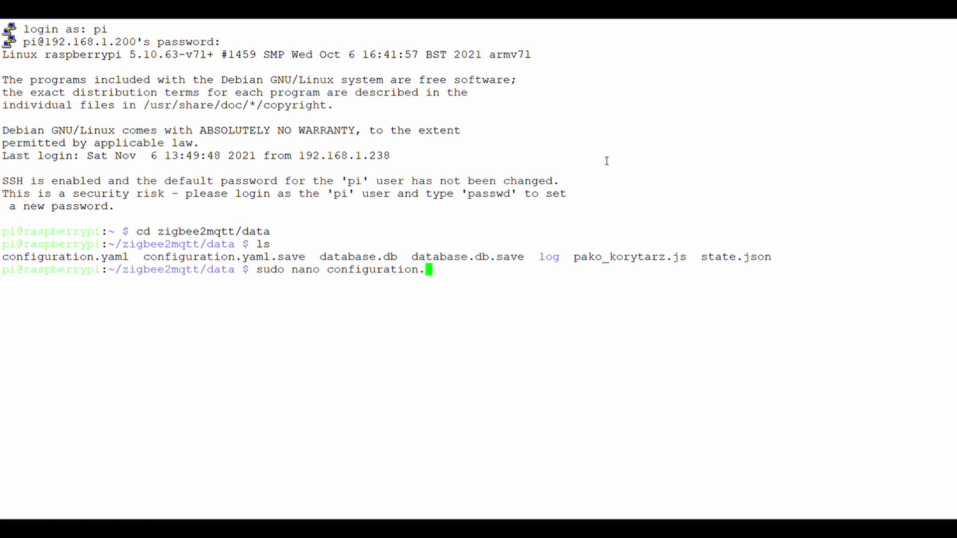
text(yaml)
key(Return)
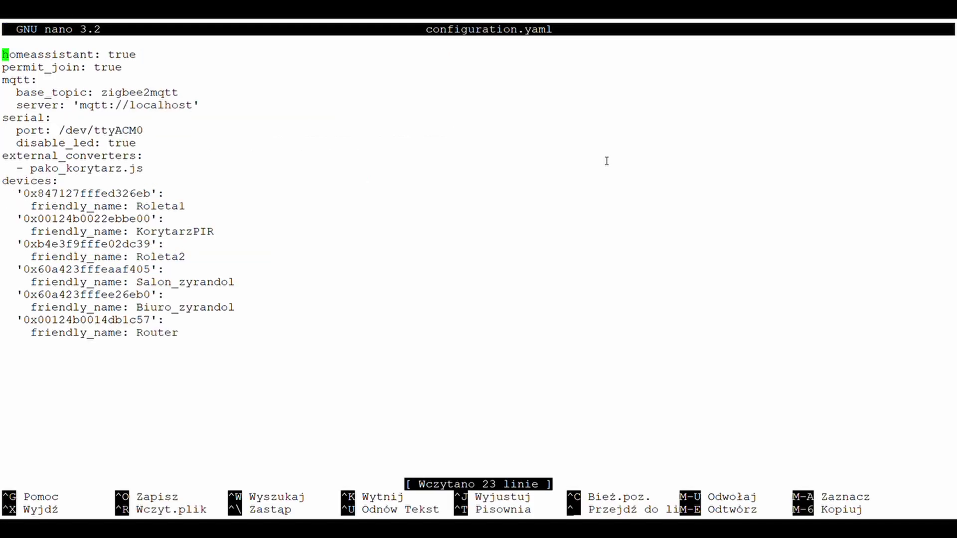
Examine the pako_korytarz.js entry under external_converters in configuration.yaml and exit the editor
key(Down)
key(Down)
key(Down)
key(Down)
key(Down)
key(Down)
key(Down)
key(Down)
key(Right)
key(Right)
key(Right)
key(Right)
key(Right)
key(Right)
key(Right)
key(Right)
key(Right)
key(Right)
key(Right)
key(Right)
key(Right)
key(Right)
key(Right)
key(Right)
key(Right)
key(Right)
key(Right)
key(Right)
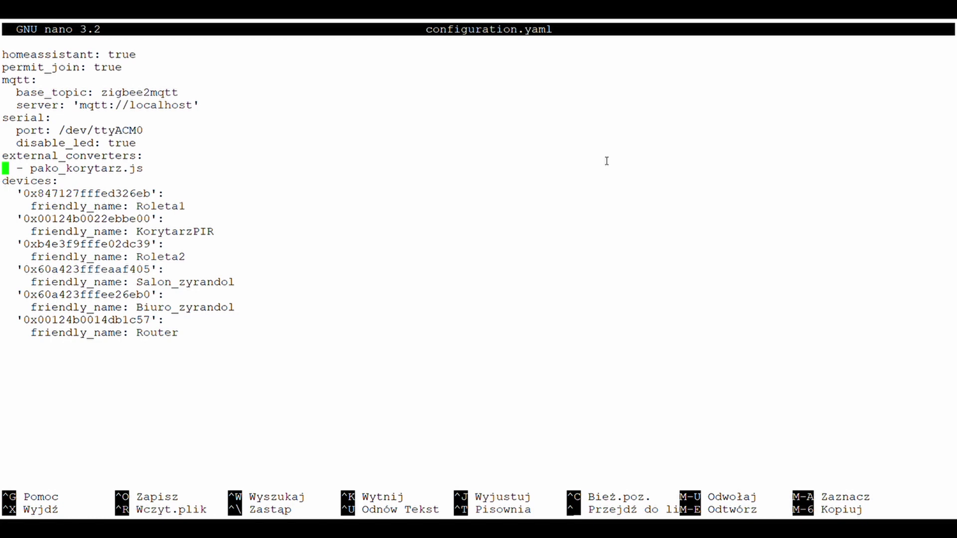
key(Right)
key(Right)
key(Right)
key(Right)
key(Right)
key(Right)
key(Right)
key(Right)
key(Right)
key(Right)
key(Right)
key(Right)
key(Right)
key(Right)
key(Right)
key(Right)
key(Right)
key(Right)
key(Right)
key(Right)
key(ctrl+x)
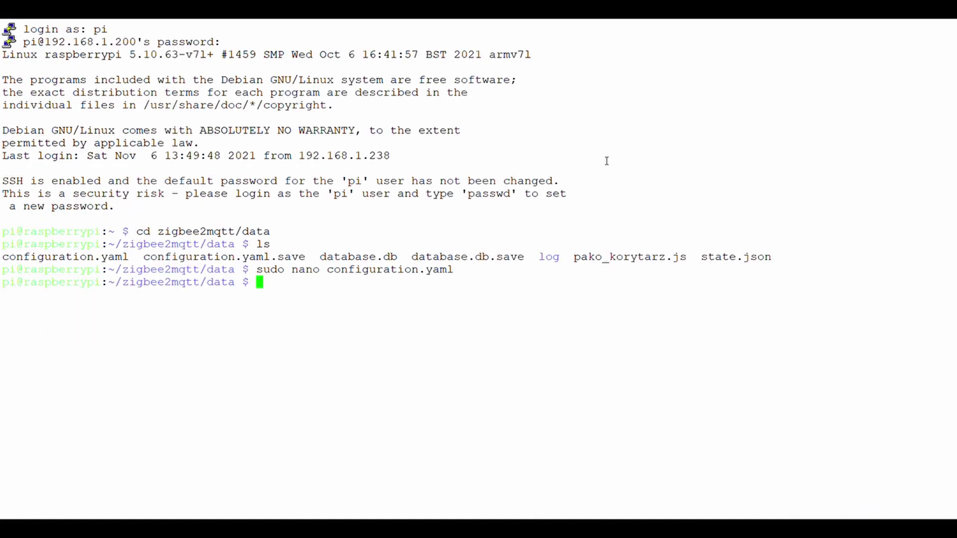
Restart the Raspberry Pi with the sudo reboot command
text(sudo reboot)
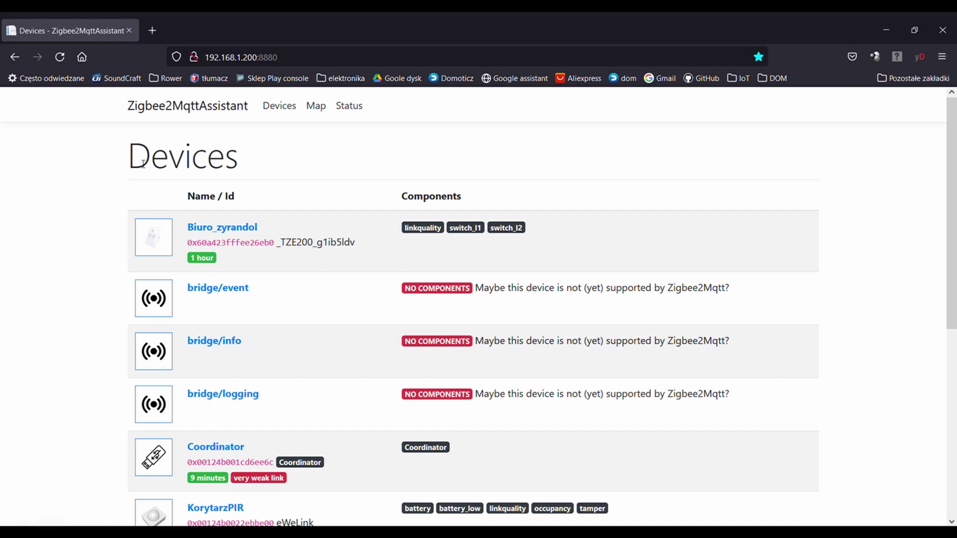
In Zigbee2MqttAssistant, examine the components of the Router device in the device list, including humidity, illuminance, pressure, switches and temperature
scroll(142, 180, down, 4)
scroll(142, 183, down, 2)
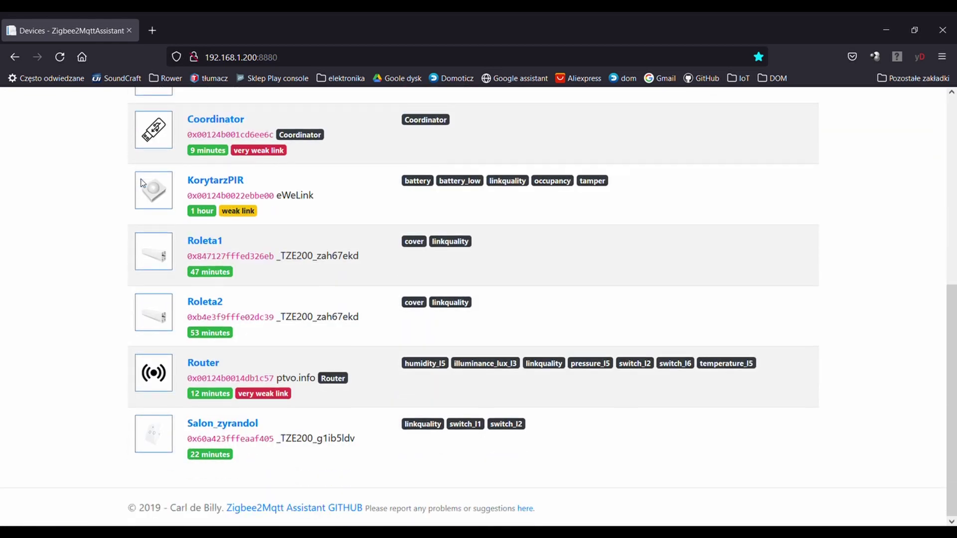
scroll(143, 183, up, 4)
scroll(144, 185, down, 4)
drag(455, 368, 563, 370)
click(581, 369)
drag(572, 369, 652, 369)
drag(659, 367, 695, 367)
double_click(693, 367)
drag(698, 368, 749, 368)
click(750, 368)
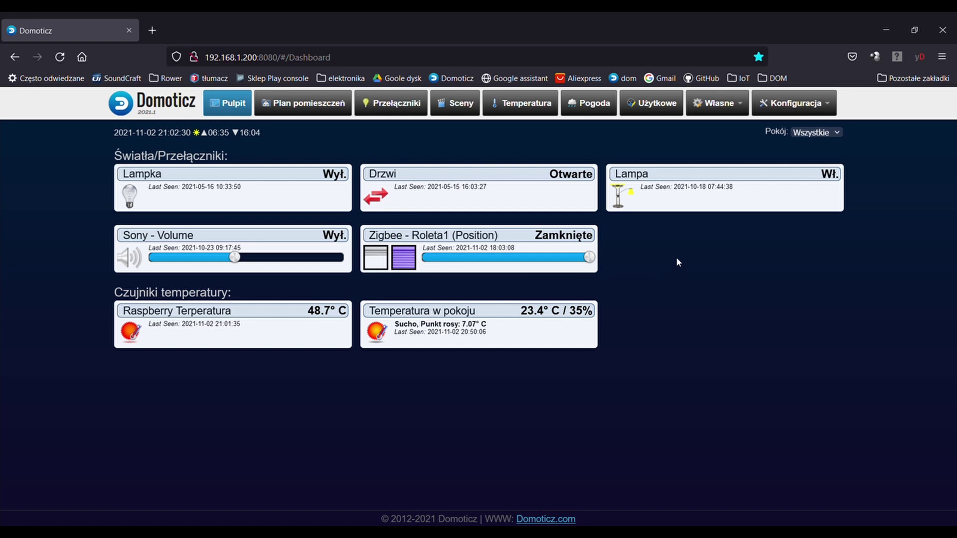
In Domoticz, open the custom Zigbee2mqtt page with its device list
click(730, 108)
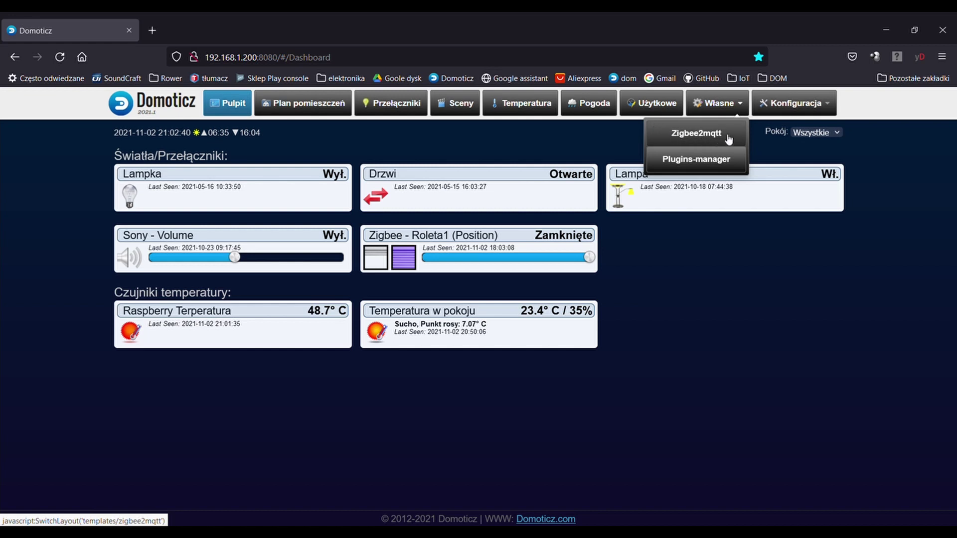
click(727, 137)
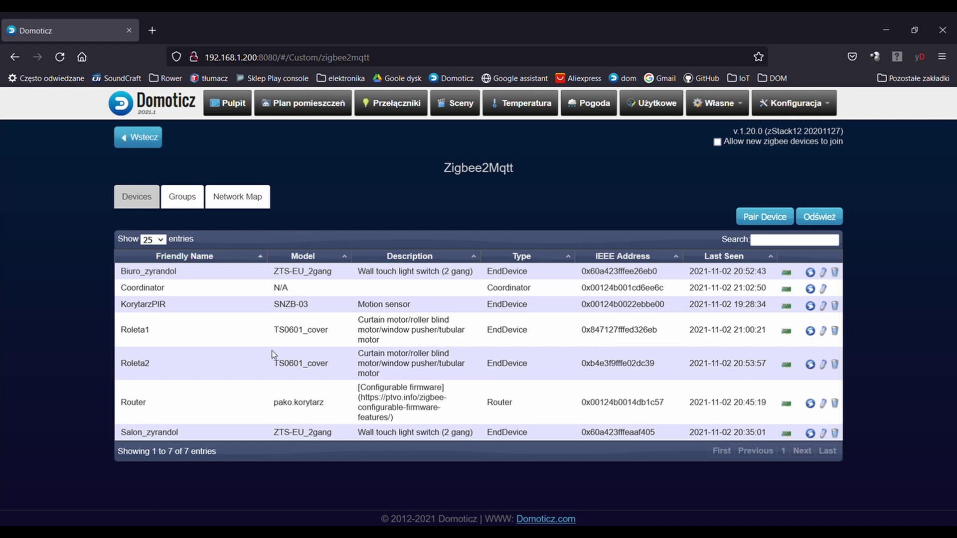
Select the Router device and examine the list of Domoticz devices belonging to it
click(147, 406)
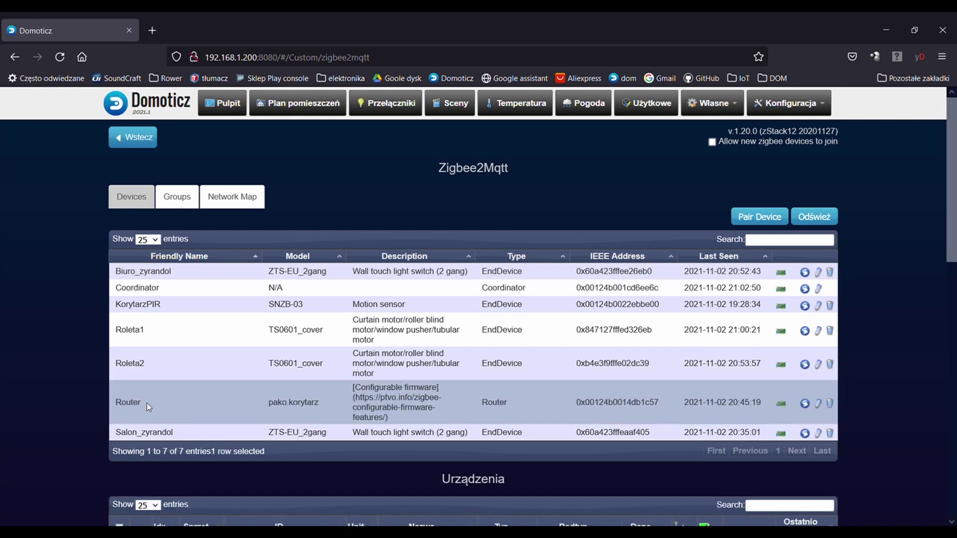
scroll(150, 402, down, 10)
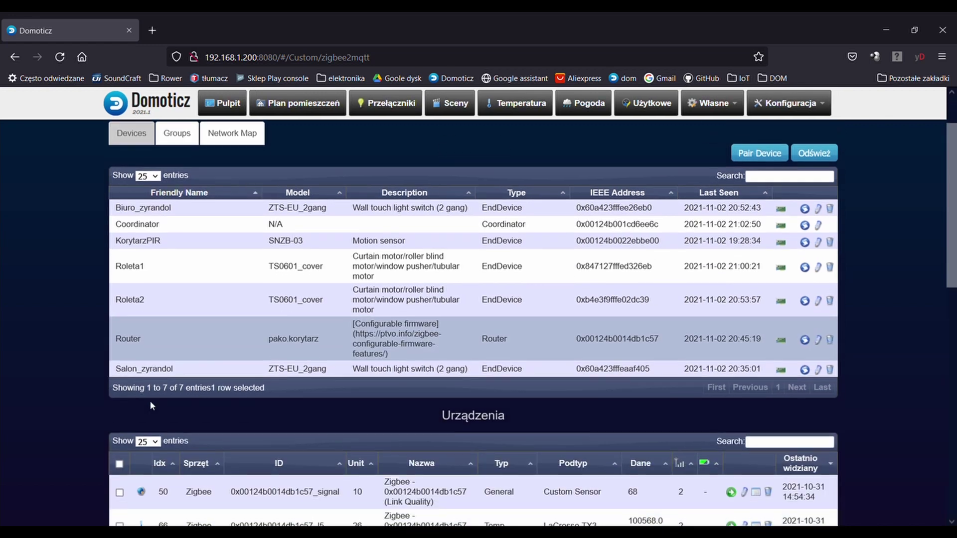
scroll(154, 405, down, 5)
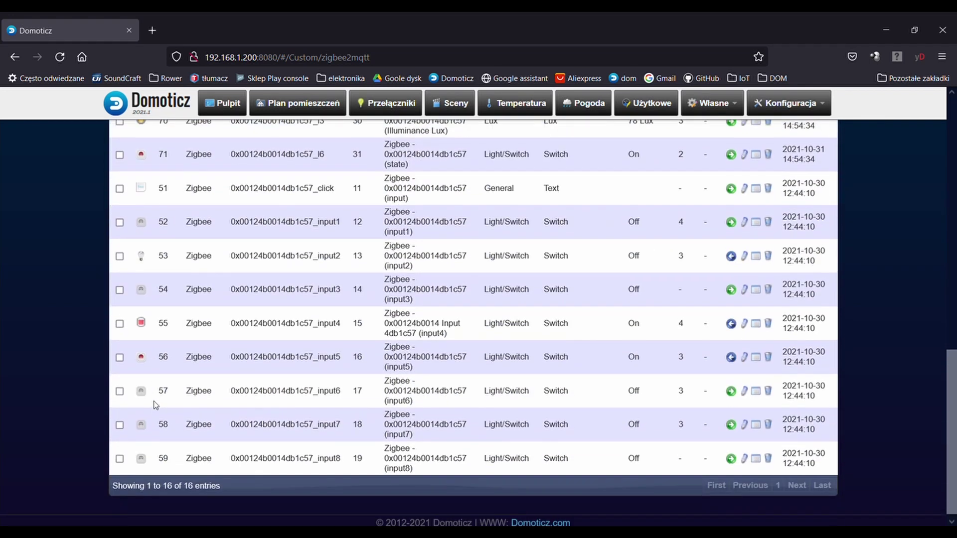
scroll(154, 405, up, 8)
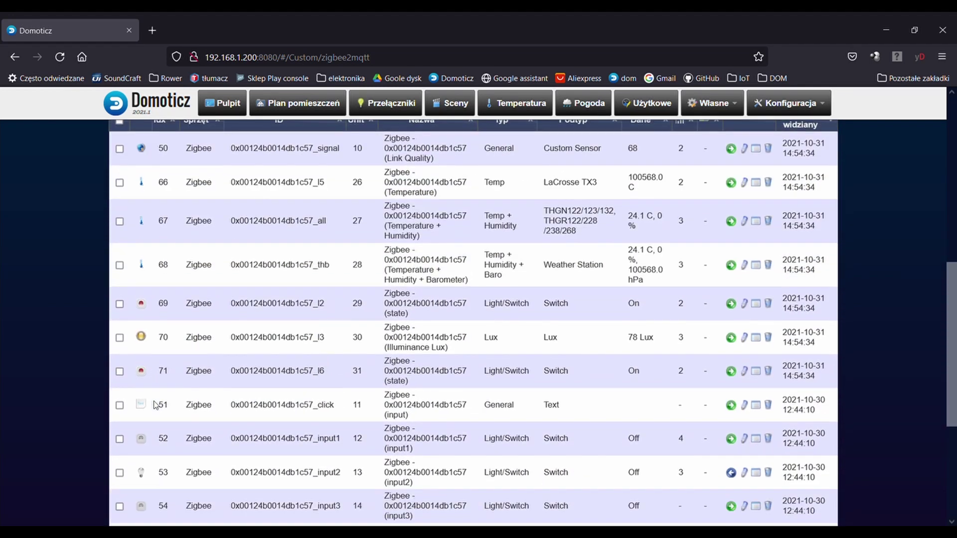
scroll(155, 404, down, 5)
scroll(160, 401, up, 5)
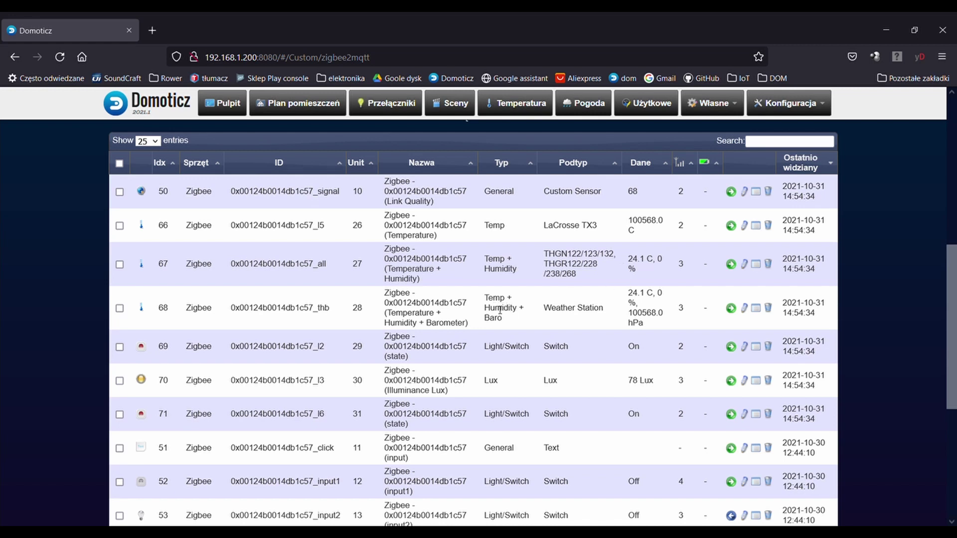
Add the Router's Temp + Humidity + Baro weather station device to Domoticz under the name Korytarz Barometr
drag(496, 310, 508, 310)
click(731, 308)
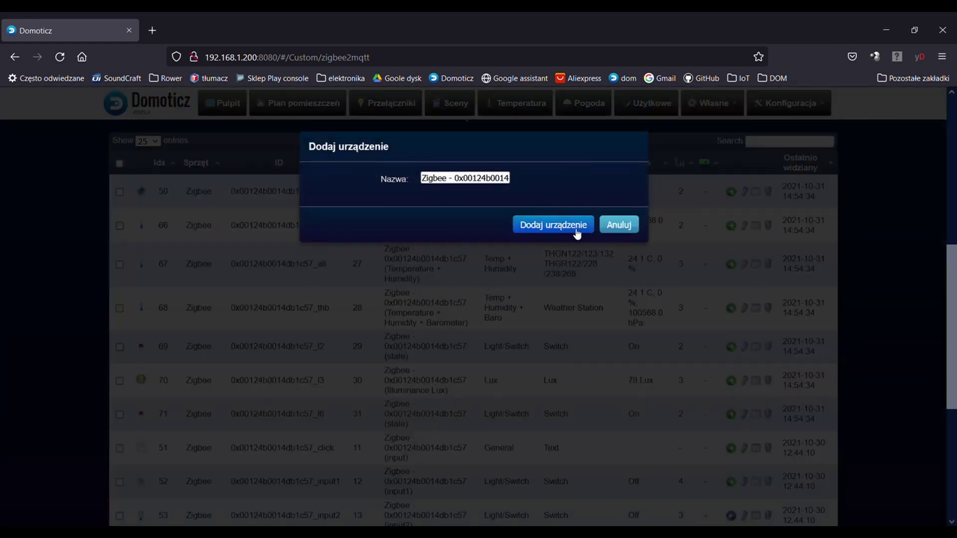
triple_click(508, 178)
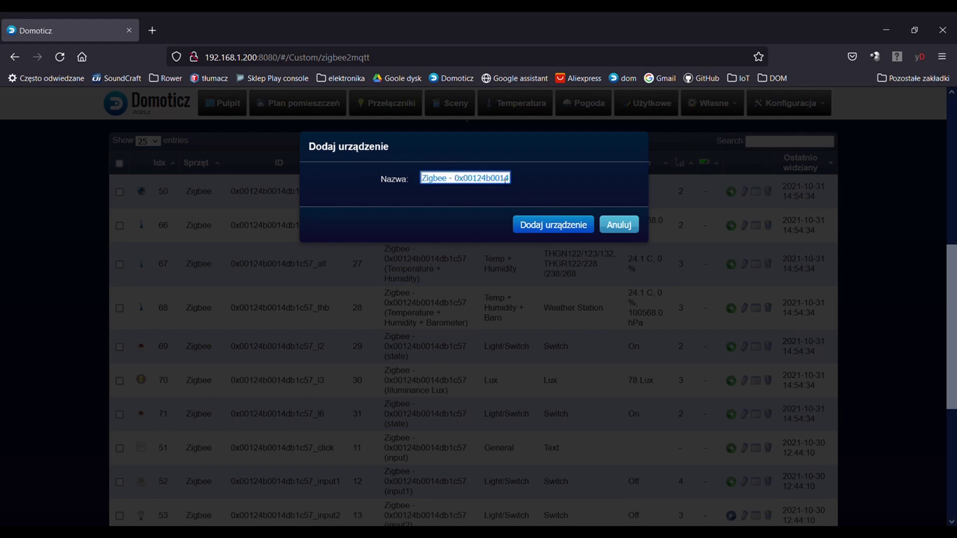
text(Ko)
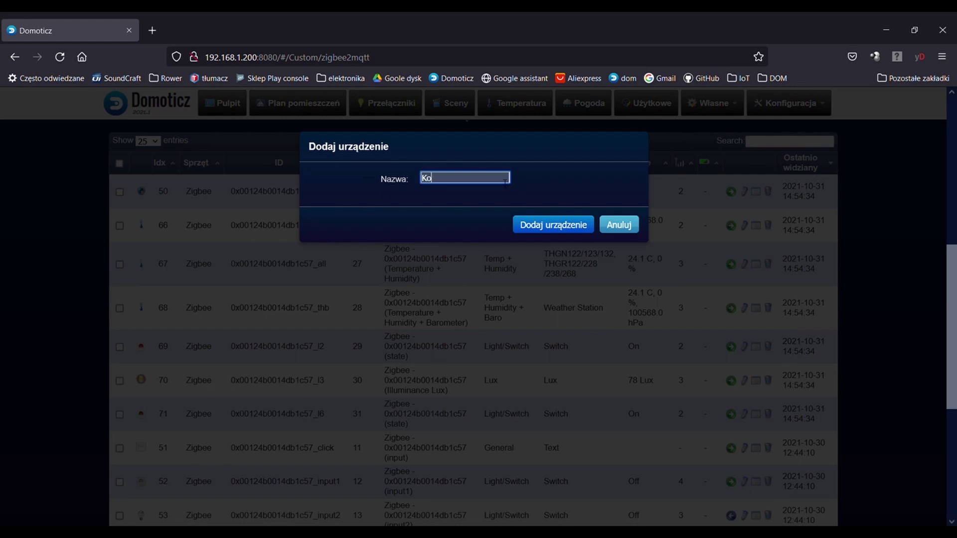
text(rytarz Barometr)
click(563, 224)
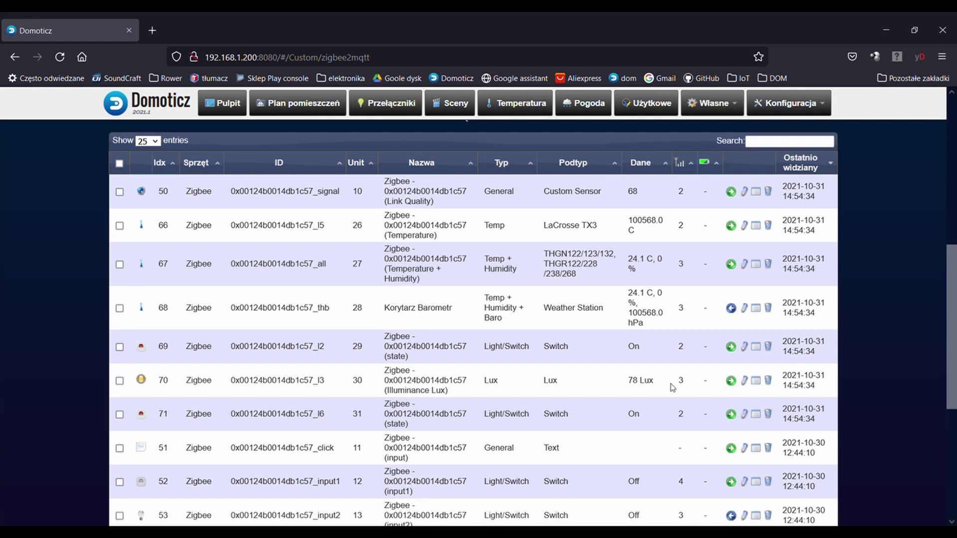
Add the Router's Illuminance Lux device to Domoticz under the name Korytarz jasność
drag(656, 385, 627, 383)
click(729, 381)
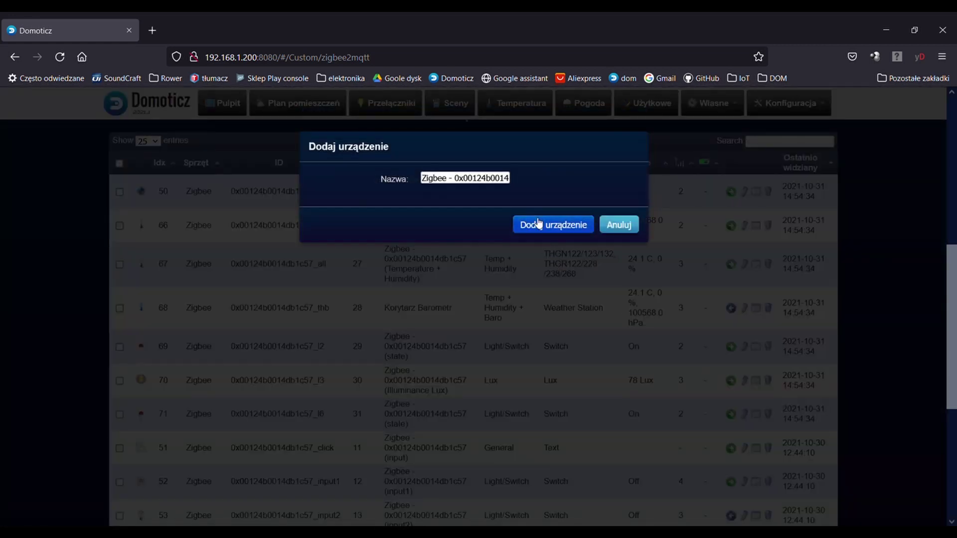
scroll(538, 223, down, 5)
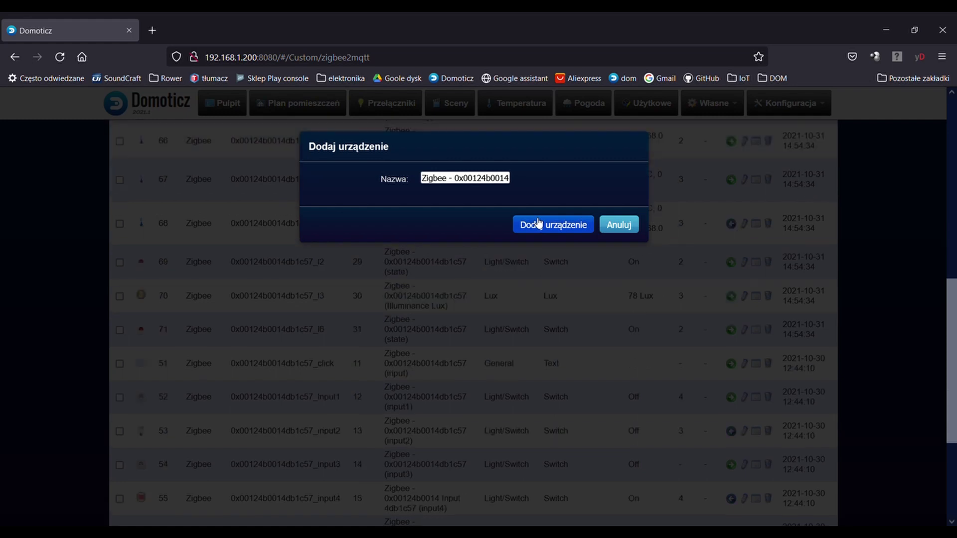
triple_click(502, 178)
text(Ko)
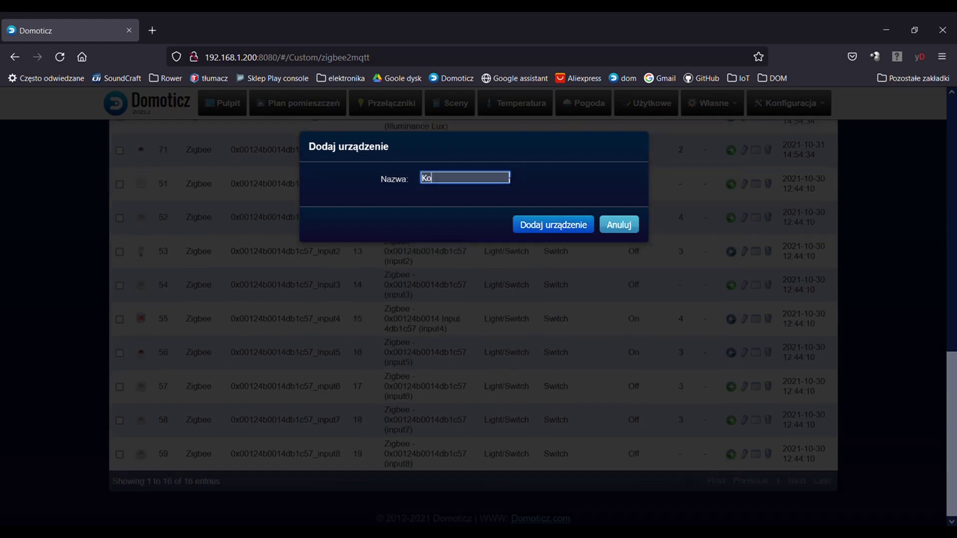
text(rytarz jasność)
click(565, 217)
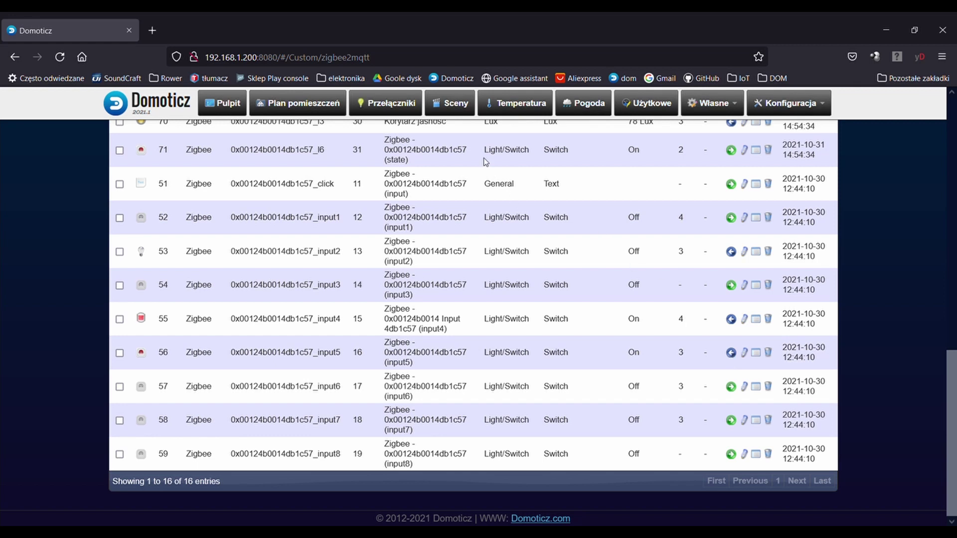
Examine the Korytarz Barometr readings among the weather and temperature devices, and look through the Zigbee input switches
click(592, 103)
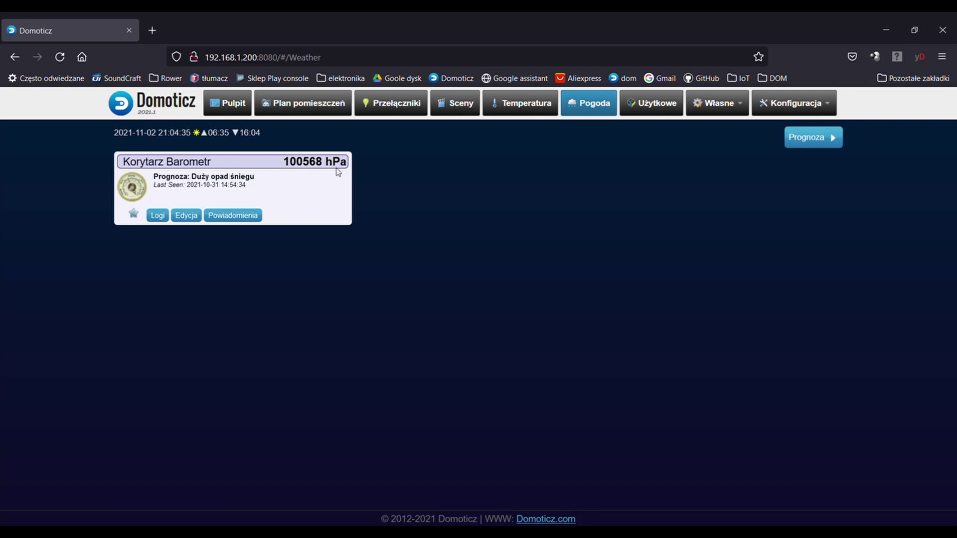
click(516, 109)
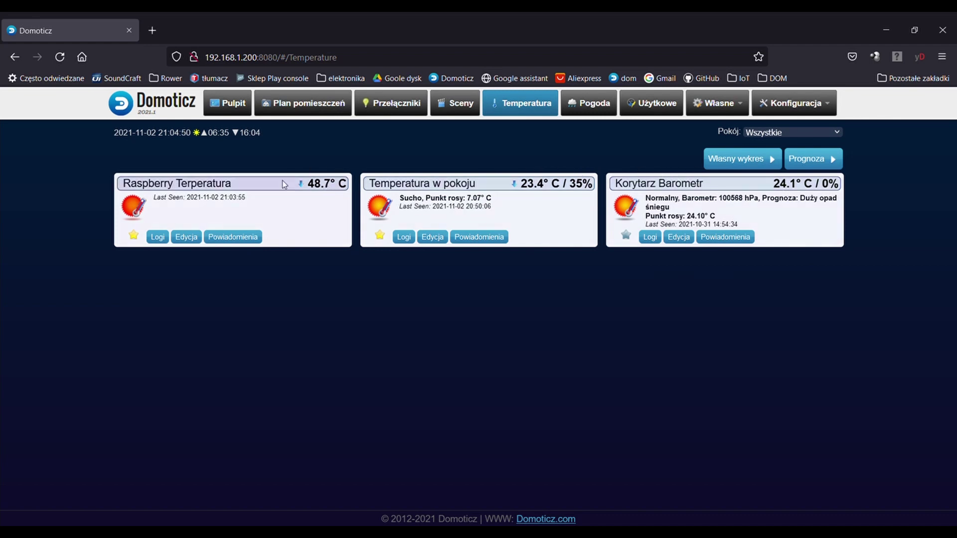
click(394, 105)
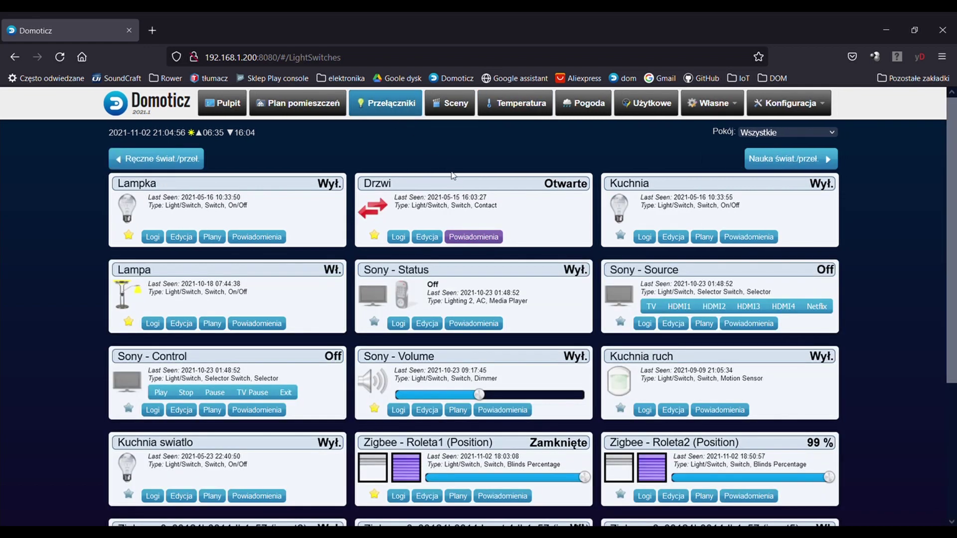
scroll(455, 184, down, 2)
scroll(455, 185, down, 3)
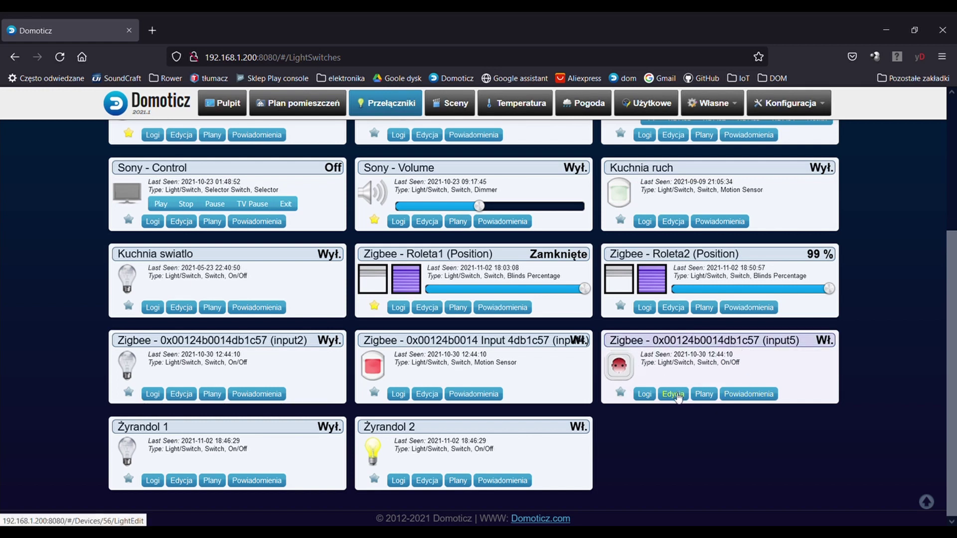
scroll(678, 396, up, 4)
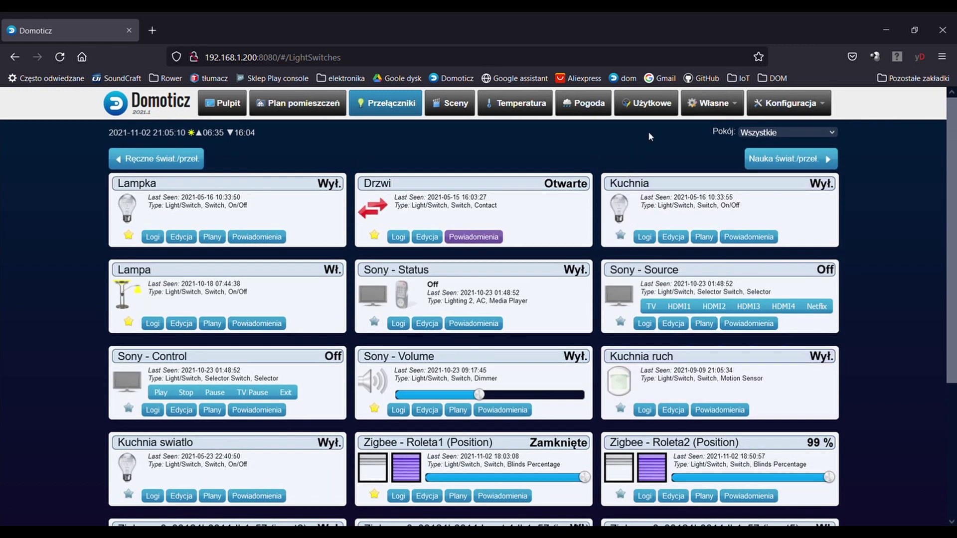
Review the weather, temperature and switch devices again, and show the utility devices containing the Korytarz jasność light sensor
click(609, 104)
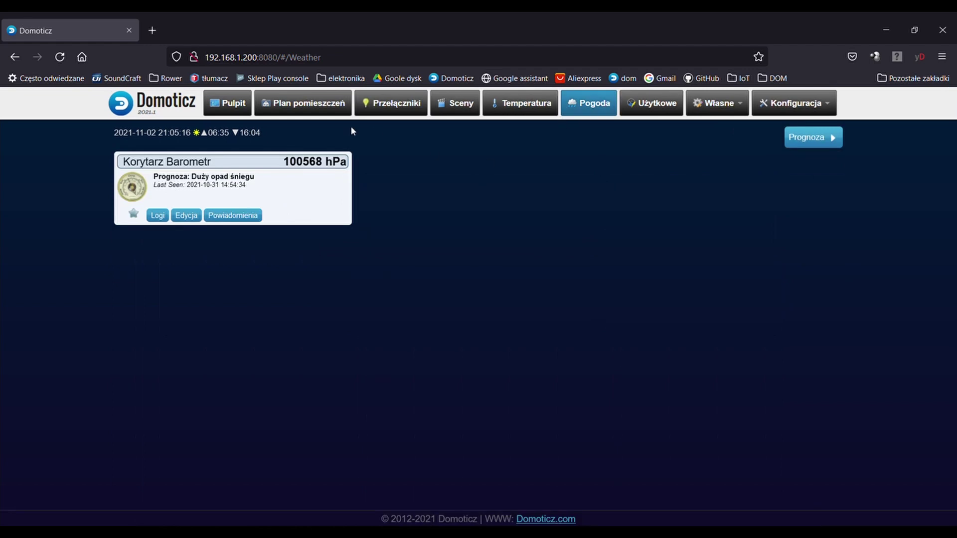
click(518, 104)
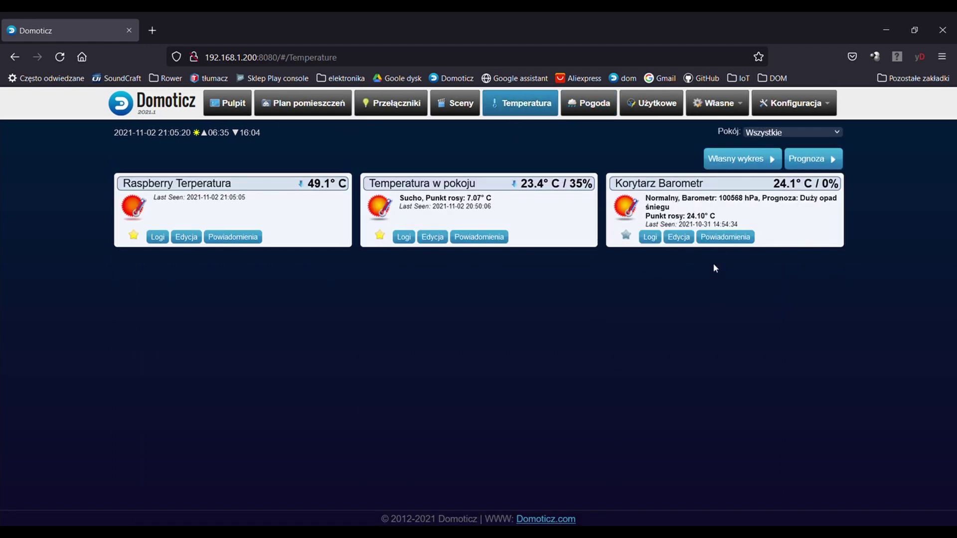
click(398, 115)
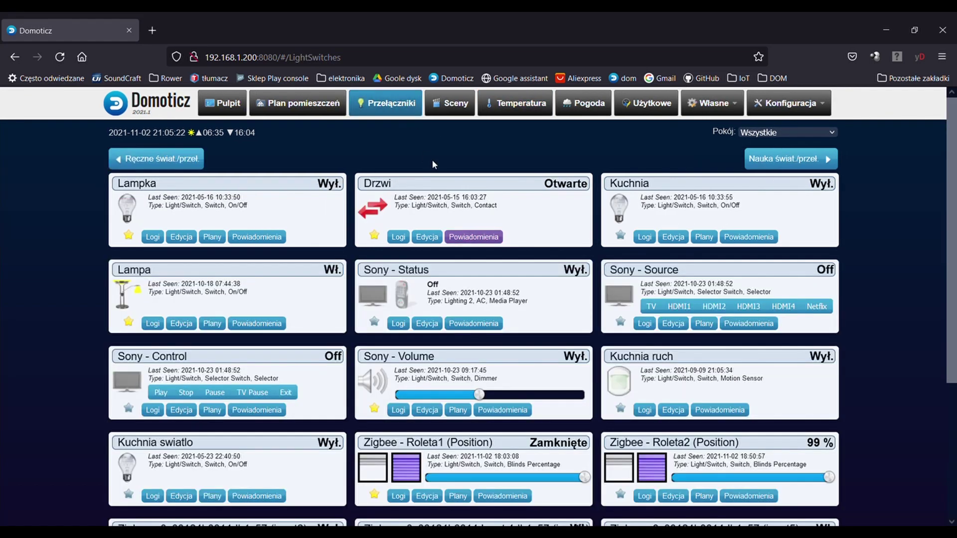
scroll(476, 204, down, 3)
scroll(476, 204, down, 2)
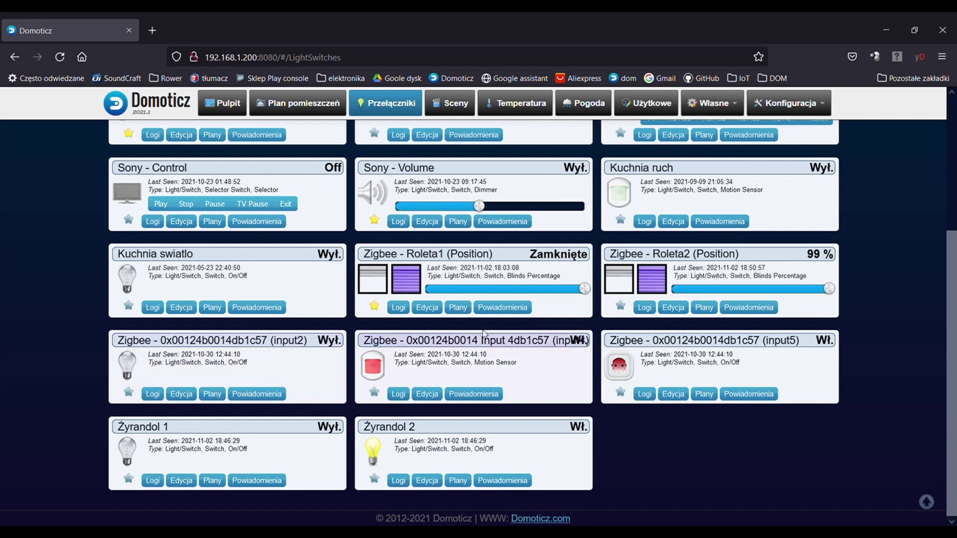
scroll(438, 357, up, 4)
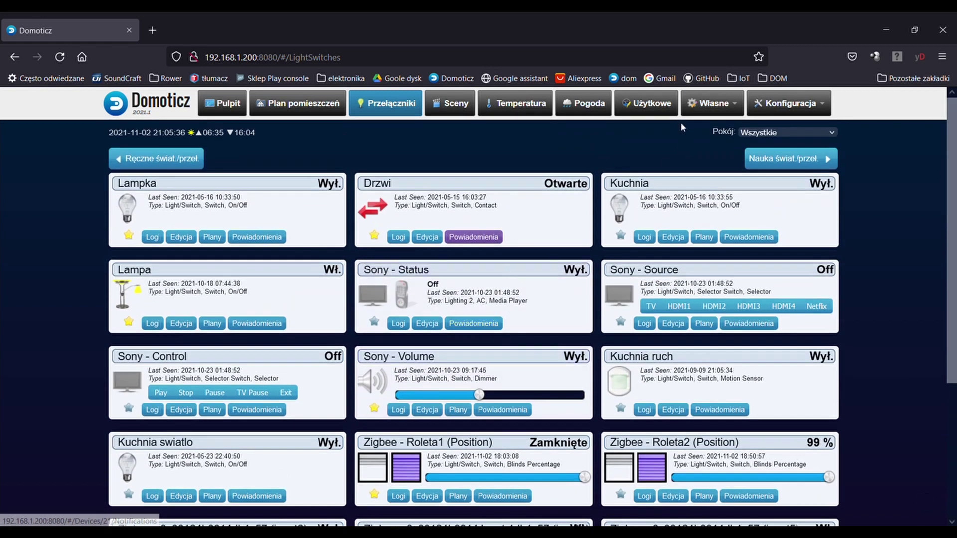
click(654, 104)
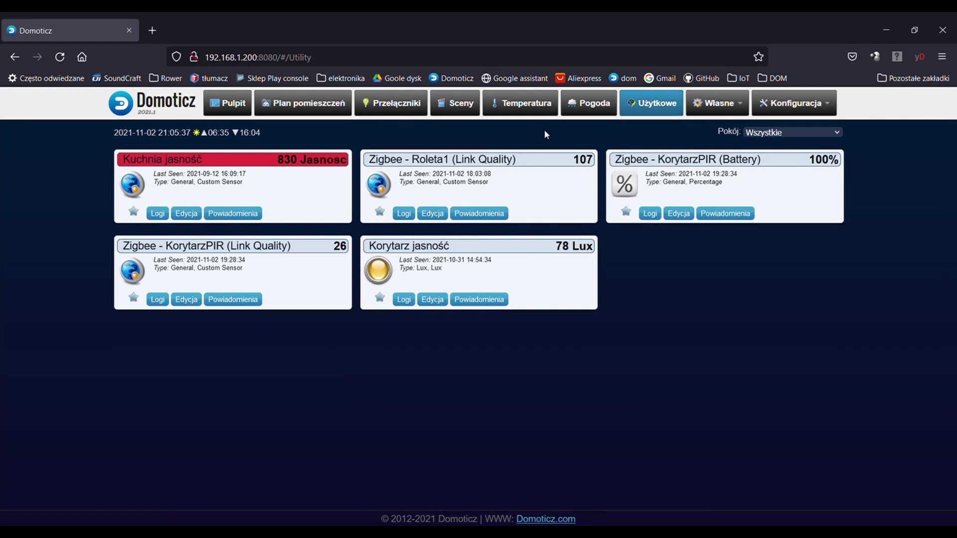